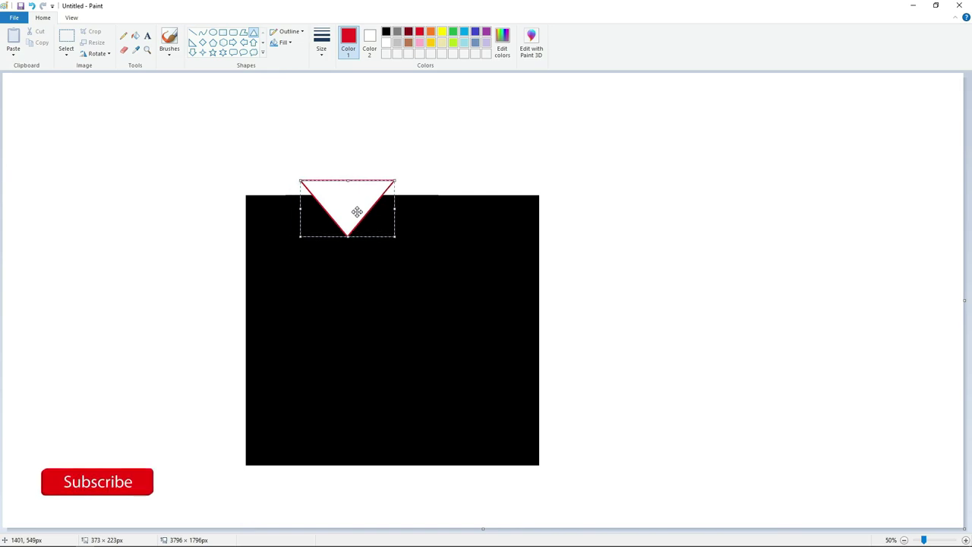
- Enlarge and reposition the inverted triangle on the black square's top edge, and recolour its outline white to form a V notch
left_click_drag(407, 227, 433, 229)
left_click_drag(367, 225, 377, 231)
left_click_drag(384, 268, 387, 257)
left_click(412, 128)
left_click(136, 35)
left_click(386, 43)
left_click(359, 190)
- Copy the upper notched part of the black square, and fill the original shape red
left_click(66, 42)
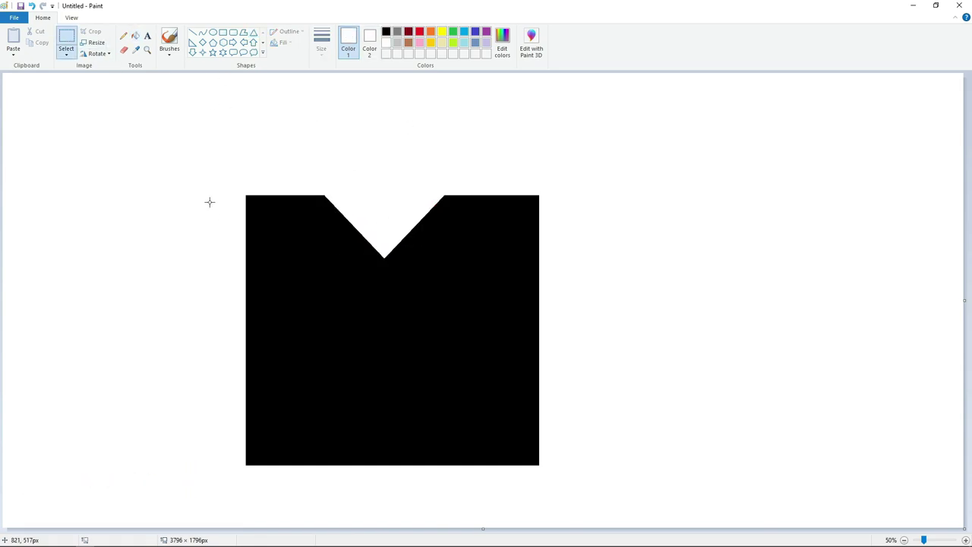
left_click_drag(580, 268, 580, 269)
left_click(693, 297)
left_click(136, 35)
left_click(419, 32)
left_click(464, 304)
- Try to overlay a horizontally flipped copy of the black notched part on the red shape, and undo the placement
left_click(967, 540)
left_click_drag(469, 529, 599, 530)
key("ctrl+v")
left_click(67, 53)
left_click(83, 146)
left_click_drag(168, 165, 309, 360)
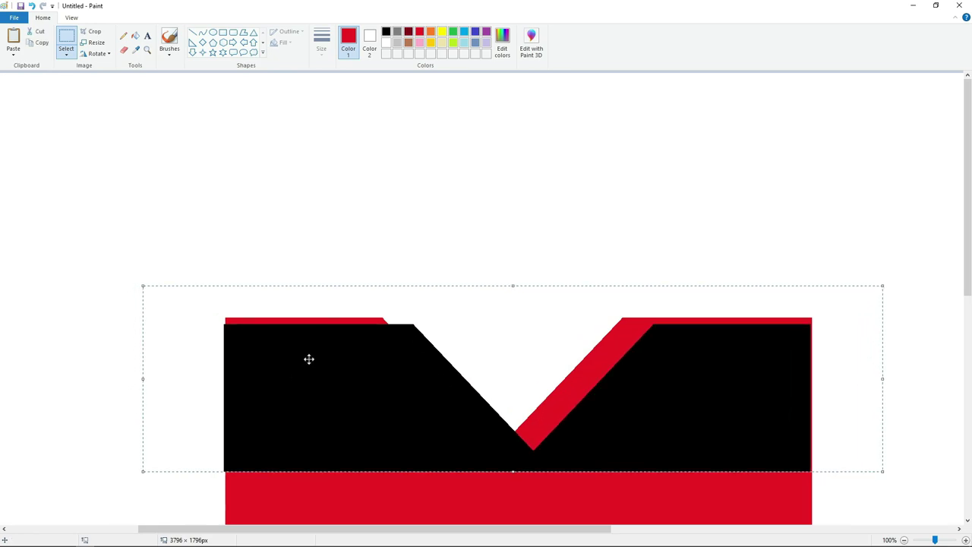
key("ctrl+z")
- Copy the upper-left part of the red shape including the whole V notch, and fill the original shape black
left_click_drag(969, 296, 969, 327)
left_click_drag(198, 224, 528, 435)
left_click_drag(647, 437, 647, 437)
key("ctrl+c")
left_click(135, 36)
left_click(386, 31)
left_click(328, 347)
- Paste the red piece flipped horizontally over the black shape, aligning its V notch and top edge with the black ones
key("ctrl+v")
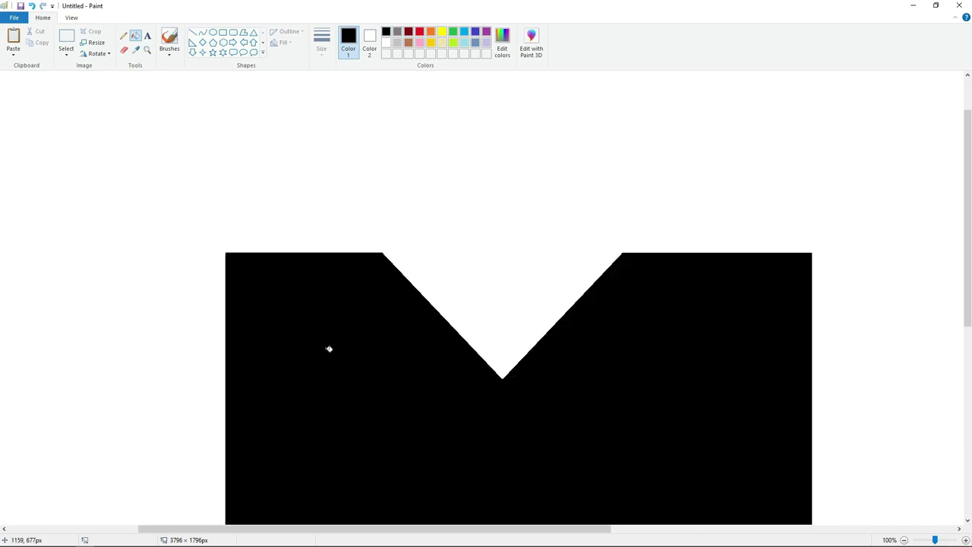
left_click_drag(166, 177, 495, 339)
key("Up")
key("Up")
key("Up")
key("Up")
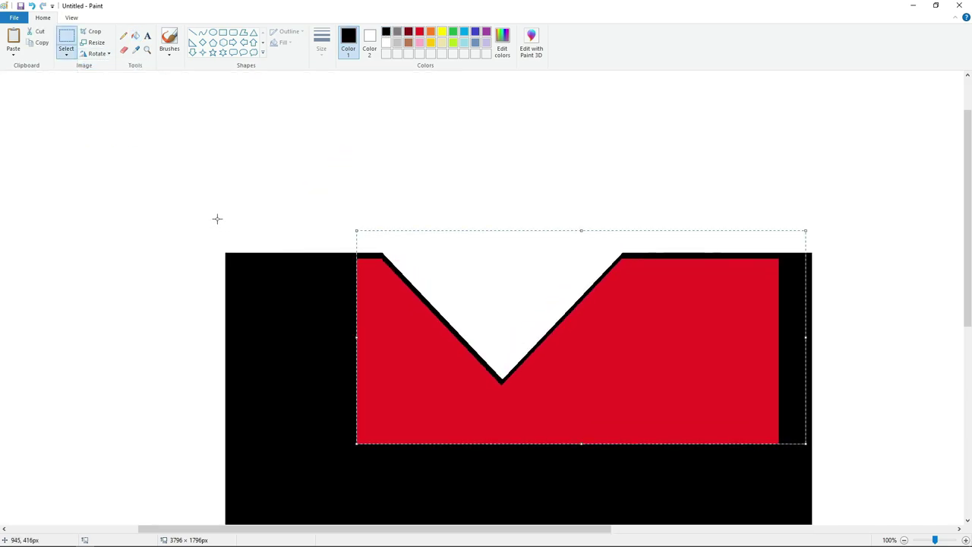
key("Left")
key("Left")
key("Left")
key("Left")
key("Left")
key("Left")
key("Up")
key("Up")
key("Up")
key("Up")
key("Up")
key("Up")
key("Up")
key("Up")
key("Up")
key("Up")
key("Right")
key("Right")
key("Right")
key("Right")
key("Right")
left_click(810, 403)
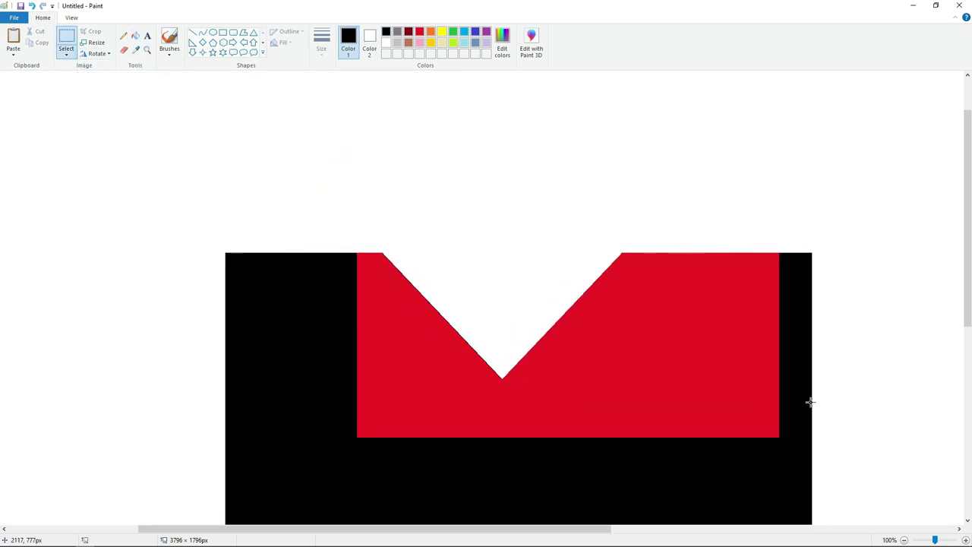
- Extend the red area's lower edge past the black shape's left side with a red line, and fill the enclosed area red
left_click(420, 31)
left_click(193, 32)
left_click_drag(307, 430, 178, 430)
key("Right")
key("Right")
key("Right")
key("Right")
key("Right")
key("Right")
key("Right")
key("Right")
key("Right")
key("Right")
key("Right")
key("Right")
key("Right")
key("Right")
key("Right")
key("Right")
key("Right")
key("Right")
key("Right")
key("Right")
key("Down")
key("Down")
key("Down")
key("Down")
key("Down")
key("Down")
key("Down")
key("Down")
key("Down")
key("Down")
key("Down")
key("Down")
left_click(3, 259)
left_click(135, 36)
left_click(304, 334)
- Cover the red line's overhang beyond the left edge with white, and fill the remaining black area white
left_click(386, 43)
left_click(192, 31)
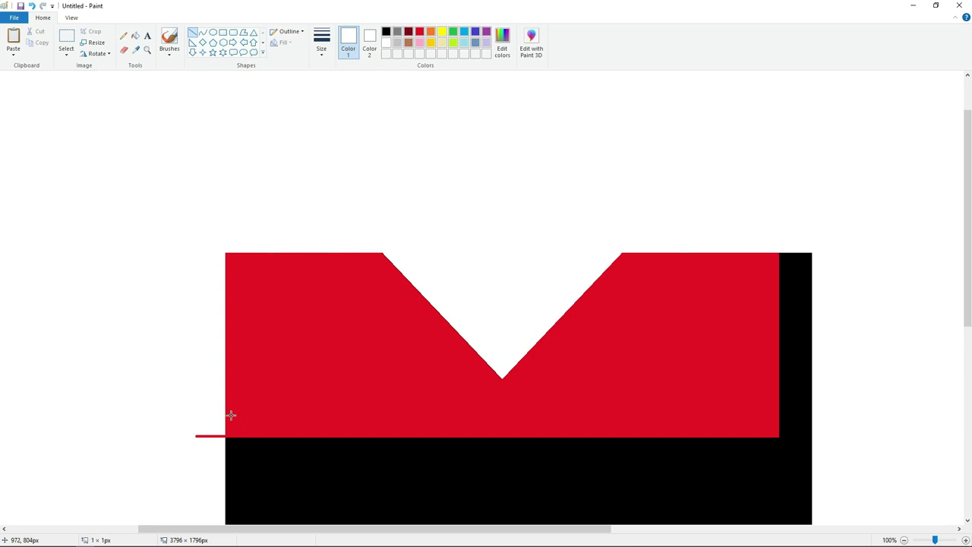
left_click(135, 35)
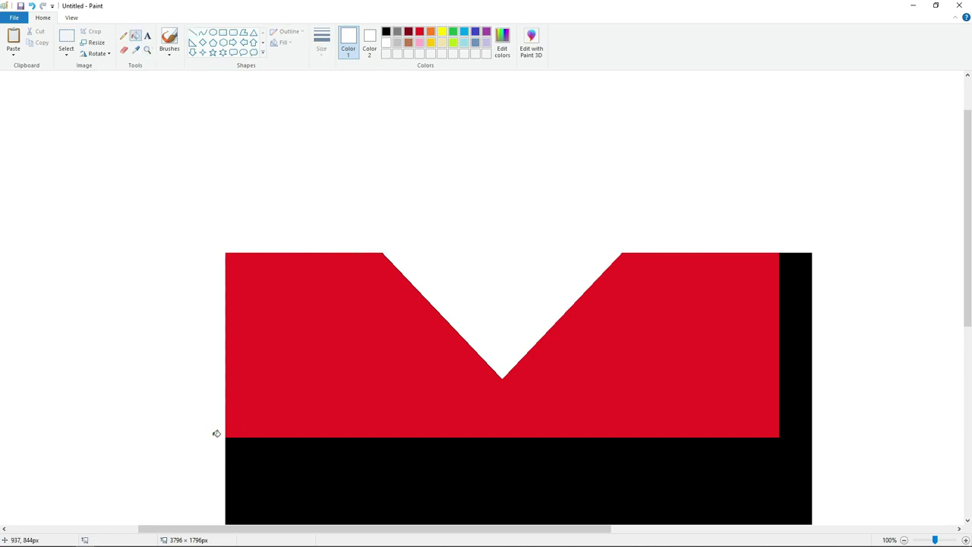
left_click(798, 341)
- Copy the symmetrical notched red block, and fill the original block black
left_click(66, 38)
left_click_drag(171, 208, 848, 493)
left_click(933, 470)
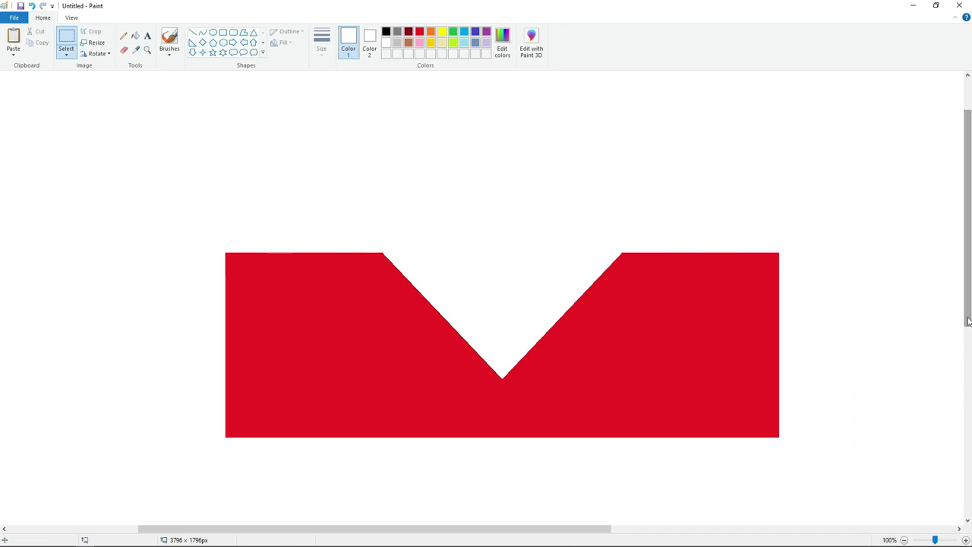
left_click(136, 36)
left_click(387, 32)
left_click(684, 327)
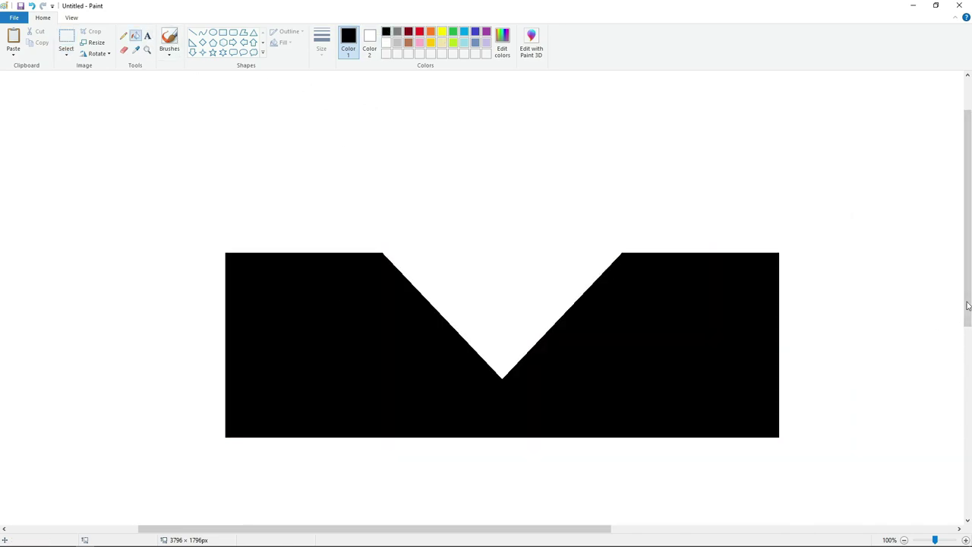
- Paste the red block, rotate it left 90°, and align it under the black block's left end with its notch facing left
scroll(968, 305, "down", 3)
key("ctrl+v")
left_click(98, 53)
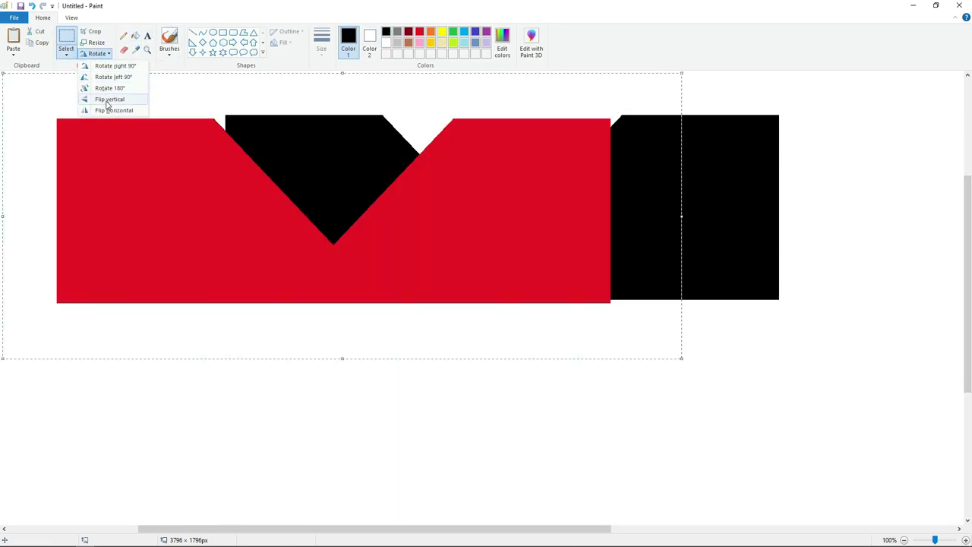
left_click(113, 77)
scroll(478, 290, "down", 5)
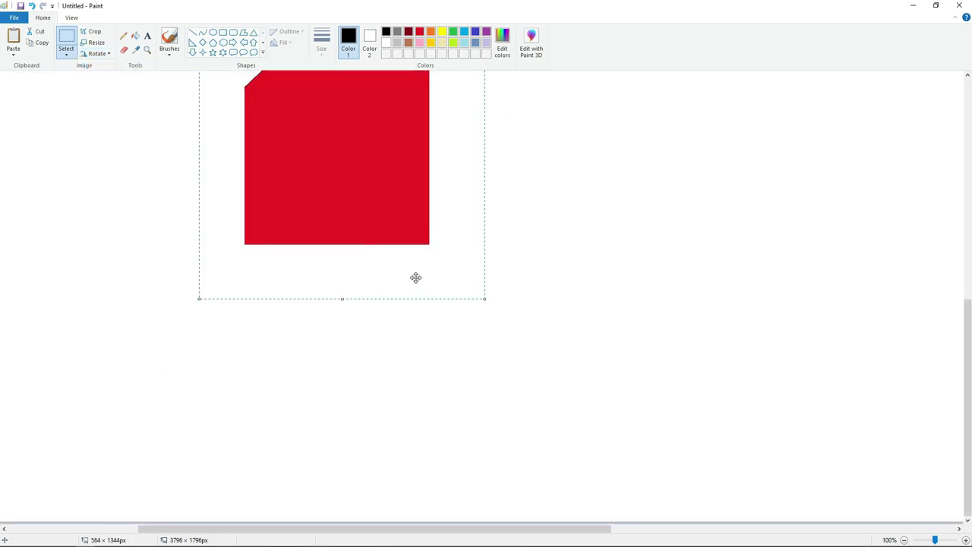
scroll(379, 285, "up", 5)
left_click_drag(365, 157, 345, 341)
key("Down")
key("Down")
key("Down")
key("Down")
key("Down")
key("Down")
key("Down")
key("Down")
key("Down")
key("Down")
key("Down")
scroll(639, 328, "down", 3)
scroll(639, 328, "up", 3)
left_click(639, 328)
- Fill the rotated block black, and cover the stray black nub on the upper notch's left slope with a white line
left_click(135, 36)
left_click(335, 289)
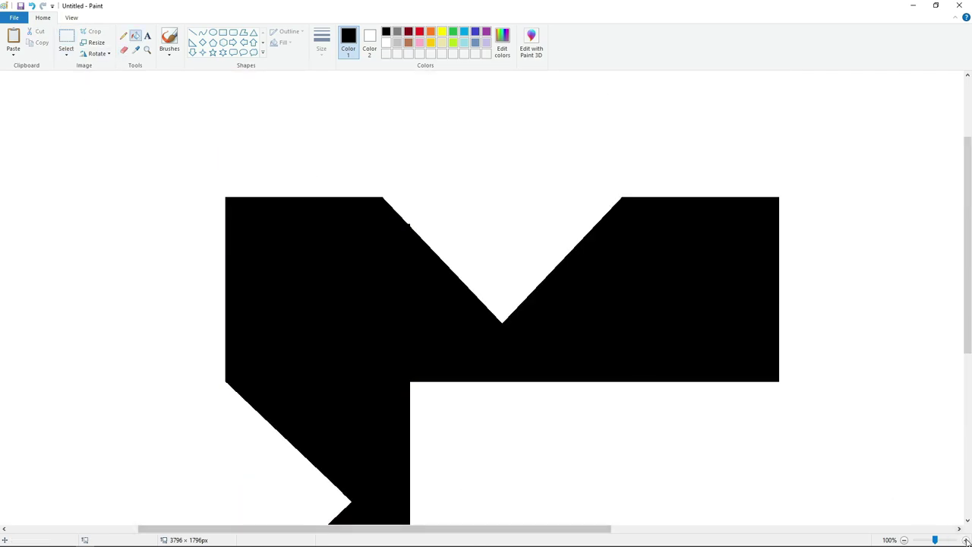
left_click(966, 540)
left_click(195, 35)
left_click_drag(385, 356, 412, 385)
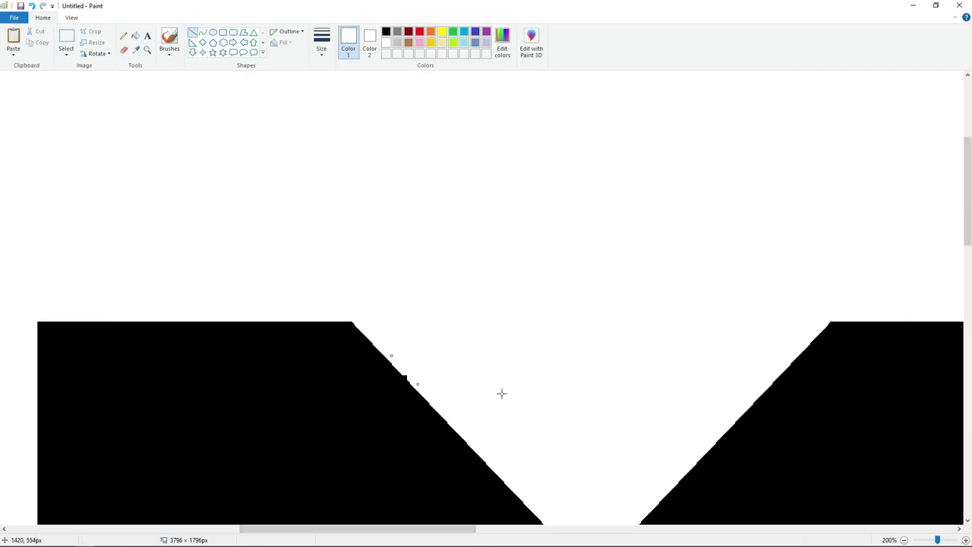
left_click(522, 380)
- Copy the whole black figure with its surrounding white area, and fill the original figure red
left_click(904, 540)
left_click(905, 541)
left_click(67, 38)
left_click_drag(136, 119, 627, 509)
left_click(966, 539)
left_click_drag(443, 527, 694, 527)
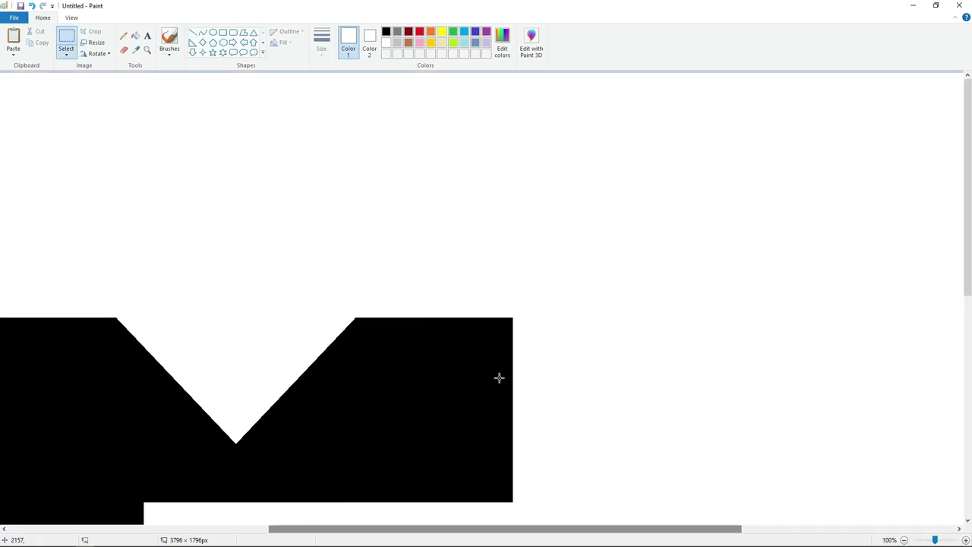
left_click(135, 35)
left_click(420, 31)
left_click(423, 358)
- Paste the figure, flip it horizontally, and align it over the red one so a mirrored black leg sits under the right end
key("ctrl+v")
left_click(96, 53)
left_click(113, 111)
left_click_drag(569, 338, 300, 431)
key("Right")
key("Right")
key("Right")
key("Right")
key("Right")
key("Right")
key("Right")
key("Right")
key("Right")
key("Right")
key("Right")
key("Right")
key("Right")
key("Right")
key("Right")
key("Right")
key("Right")
key("Right")
key("Right")
key("Right")
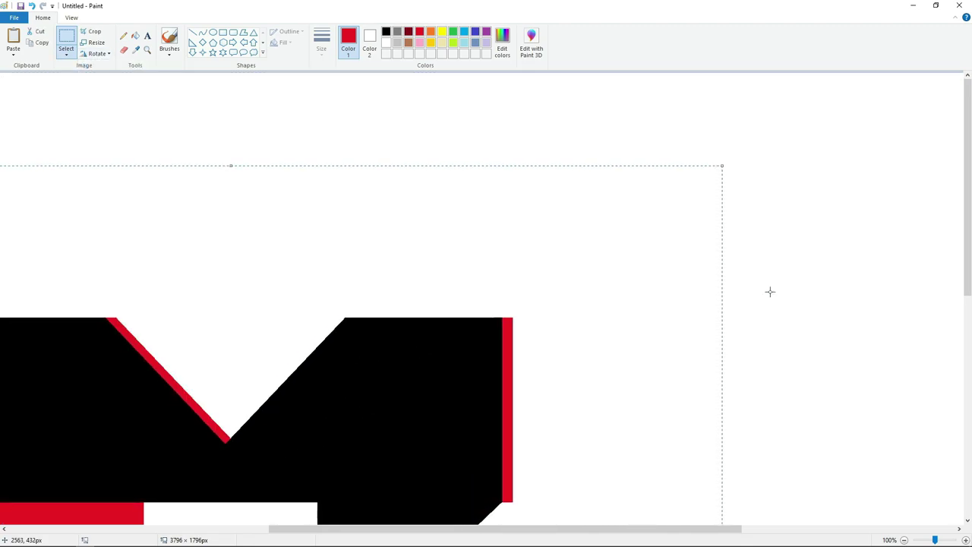
scroll(774, 353, "down", 10)
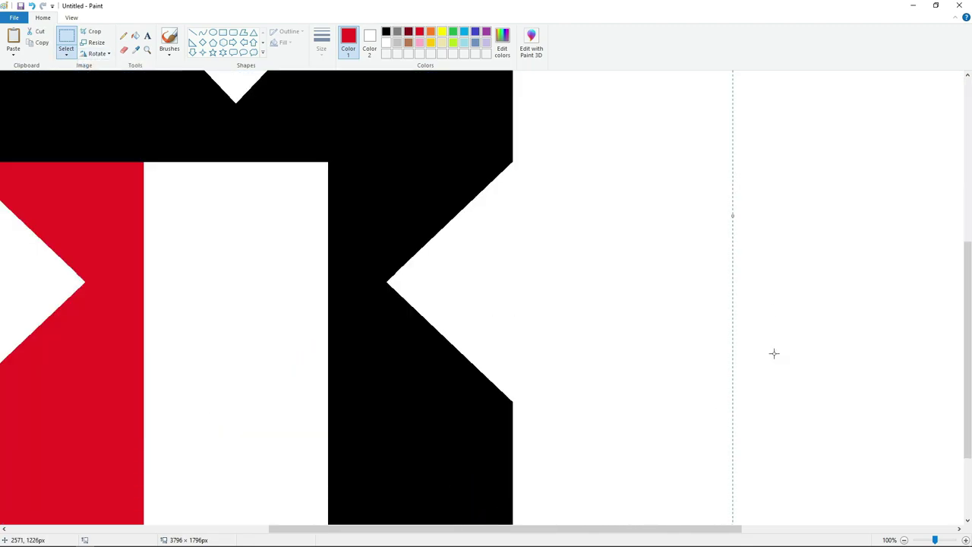
left_click_drag(717, 530, 653, 530)
key("ctrl+v")
left_click(97, 54)
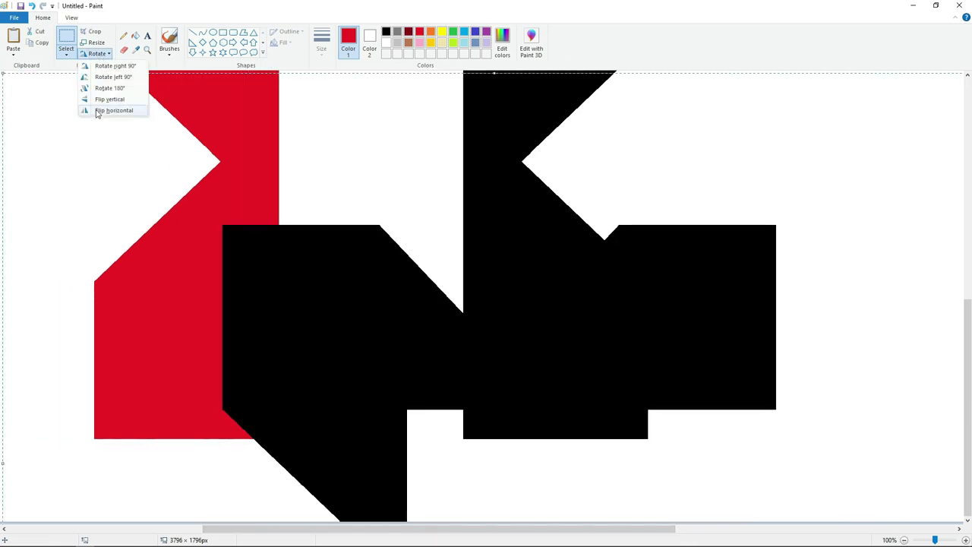
left_click(101, 100)
key("ctrl+z")
- Copy the top notched block, and fill the black part of the original figure red
scroll(762, 365, "up", 3)
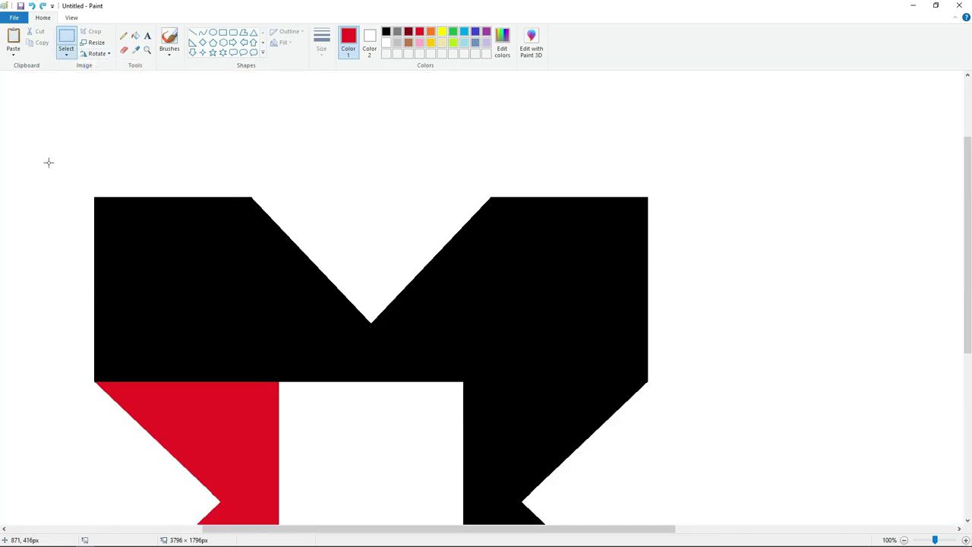
left_click_drag(713, 362, 714, 362)
key("ctrl+c")
scroll(793, 413, "down", 5)
left_click(135, 35)
left_click(504, 156)
- Try to paste the black notched block flipped vertically and align it across the lower ends of the red legs
key("ctrl+v")
left_click(97, 54)
left_click(105, 100)
left_click_drag(684, 118, 743, 313)
key("Left")
key("Left")
key("Left")
key("Left")
key("Left")
key("Left")
key("Left")
key("Left")
key("Left")
key("Left")
key("Left")
key("Left")
key("Left")
key("Left")
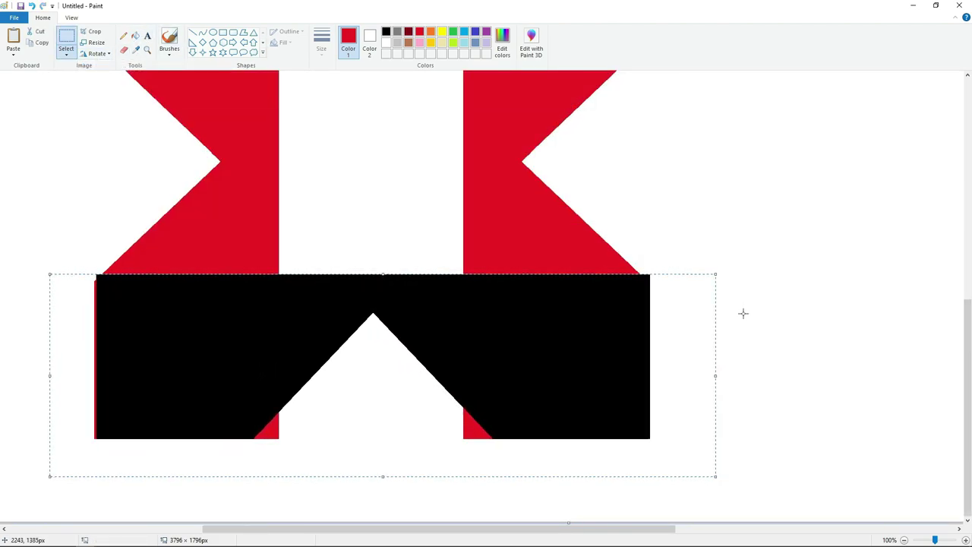
key("Delete")
- Copy the red upper block with its V-shaped notch, and fill the original figure black
scroll(750, 335, "up", 5)
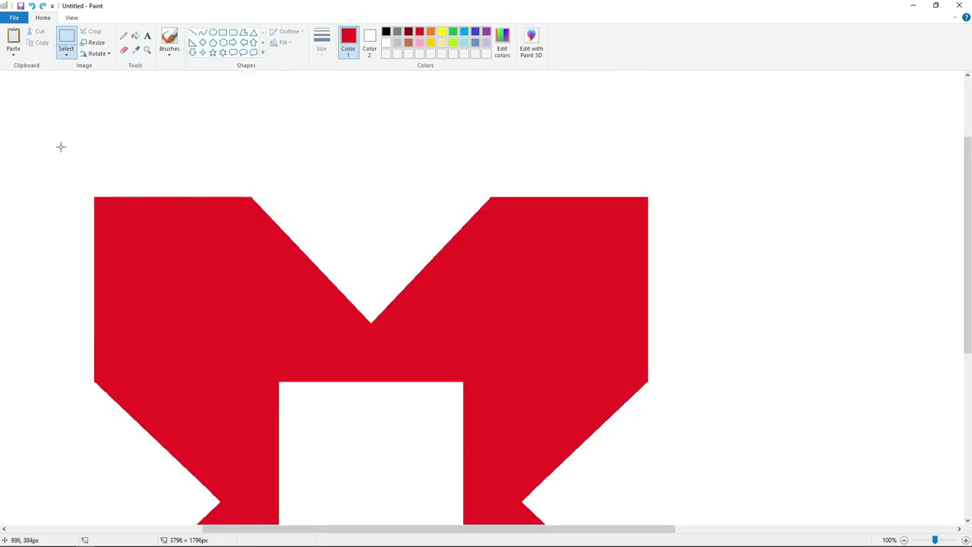
left_click_drag(706, 328, 707, 328)
key("ctrl+c")
left_click(136, 36)
left_click(386, 31)
left_click(336, 296)
- Paste the red block, flip it vertically, and align it across the lower ends of both black legs with its notch facing down
scroll(337, 294, "down", 5)
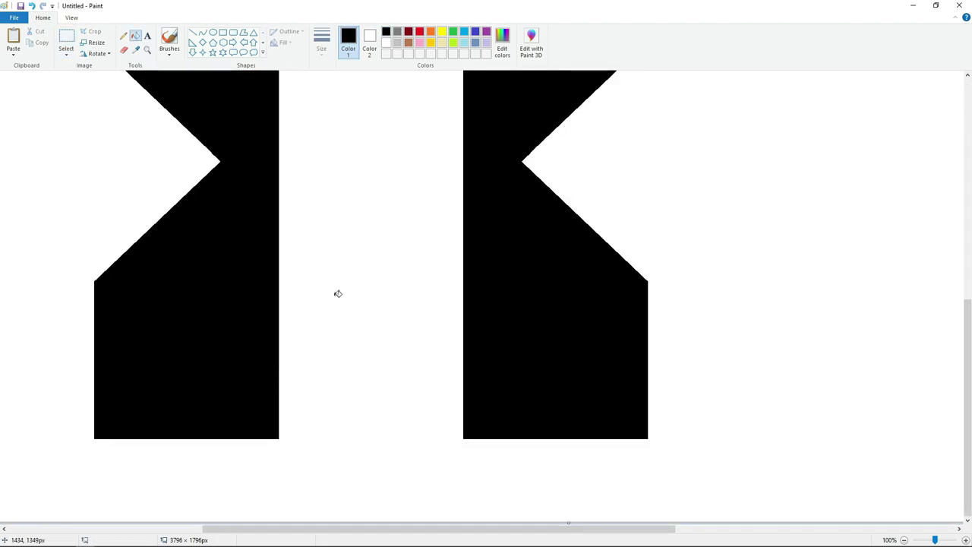
key("ctrl+v")
left_click(105, 55)
left_click(105, 99)
left_click_drag(229, 148, 308, 375)
key("Down")
key("Down")
key("Down")
key("Down")
key("Down")
key("Down")
key("Down")
key("Down")
key("Down")
key("Left")
key("Left")
key("Left")
key("Left")
key("Left")
key("Left")
key("Left")
key("Left")
key("Left")
key("Left")
key("Left")
key("Left")
key("Left")
key("Left")
key("Left")
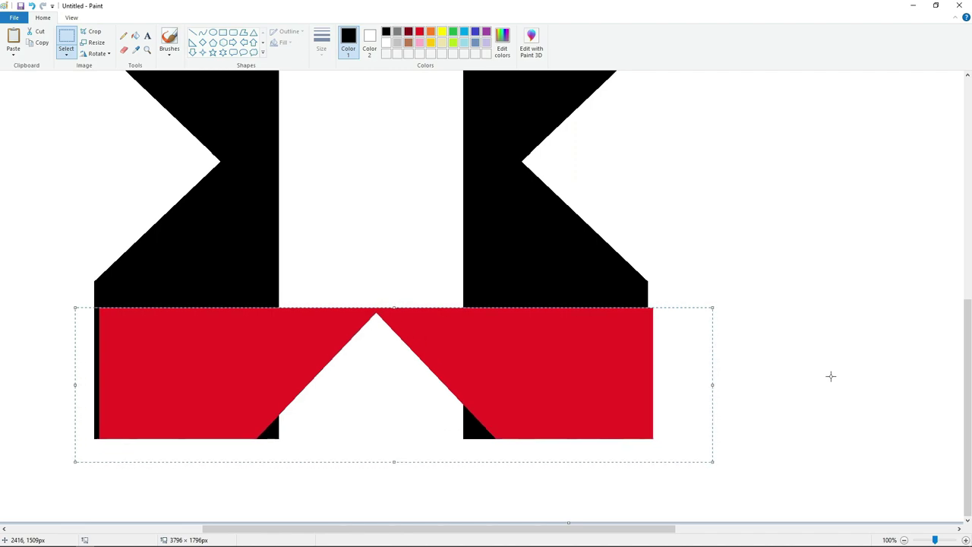
key("Left")
left_click(844, 376)
- Fill the two leftover black corners inside the lower notch white, and fill the red block black
left_click(135, 36)
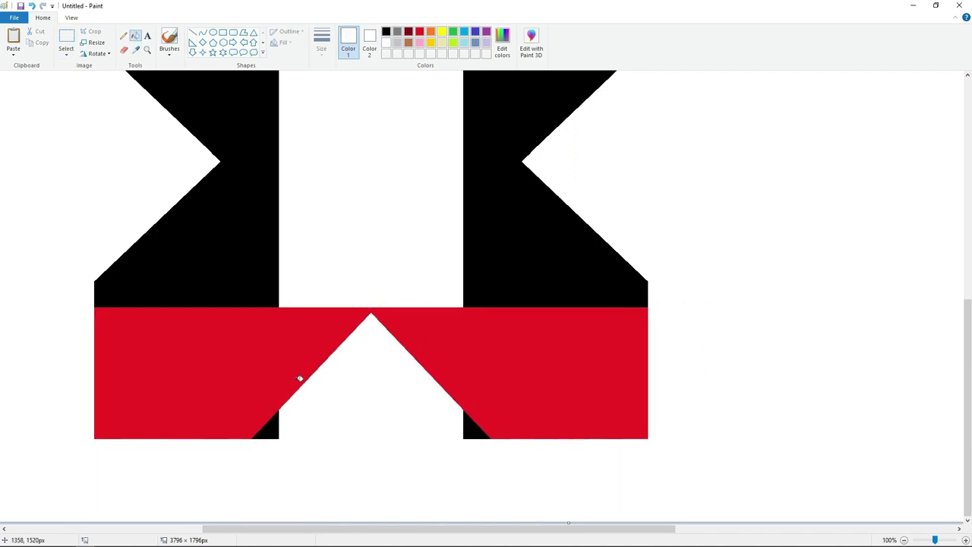
left_click(273, 430)
left_click(470, 432)
left_click(386, 31)
left_click(506, 337)
- Copy the finished X-shaped figure, paste it, and place the duplicate level with the original on its right, leaving a narrow gap
scroll(684, 425, "up", 10)
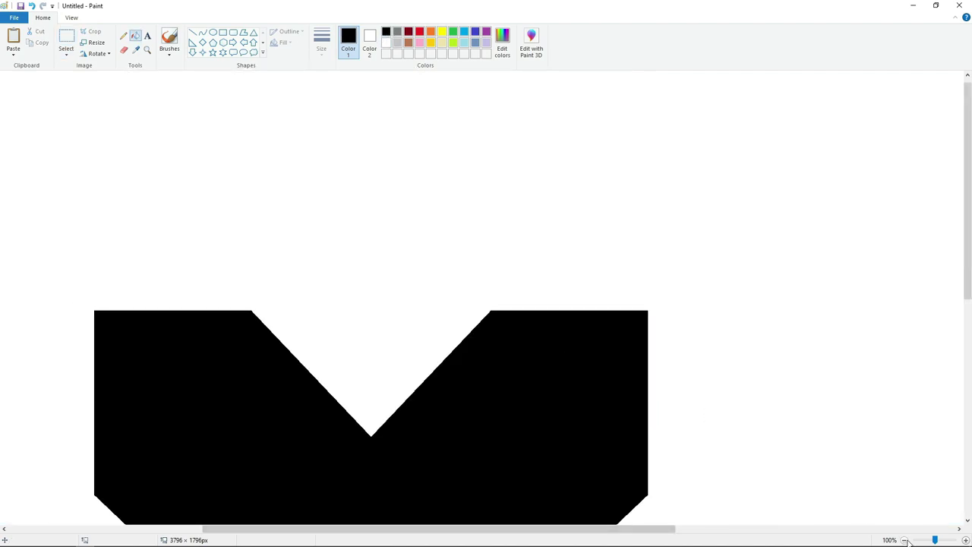
left_click(905, 540)
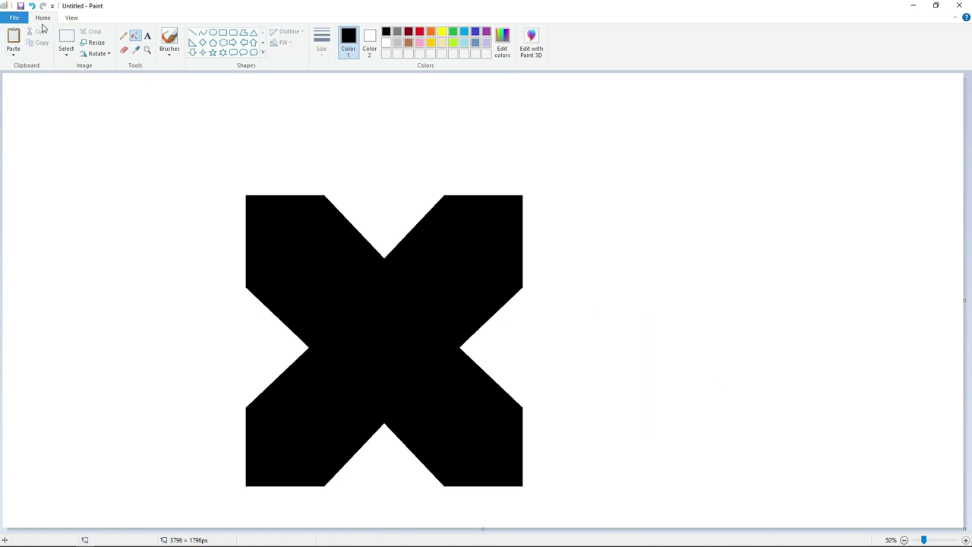
left_click(66, 39)
left_click_drag(185, 157, 633, 504)
key("ctrl+c")
key("ctrl+v")
left_click_drag(167, 391, 618, 472)
key("Down")
key("Down")
key("Down")
key("Down")
key("Down")
key("Down")
key("Down")
key("Down")
key("Right")
key("Right")
key("Right")
key("Right")
key("Right")
key("Right")
key("Right")
key("Right")
key("Right")
key("Right")
key("Right")
key("Right")
key("Right")
key("Right")
key("Right")
key("Right")
key("Right")
key("Right")
key("Right")
key("Right")
key("Left")
key("Left")
key("Left")
key("Left")
key("Left")
key("Left")
key("Left")
key("Left")
key("Left")
key("Left")
key("Left")
key("Left")
key("Right")
key("Right")
key("Right")
left_click(186, 325)
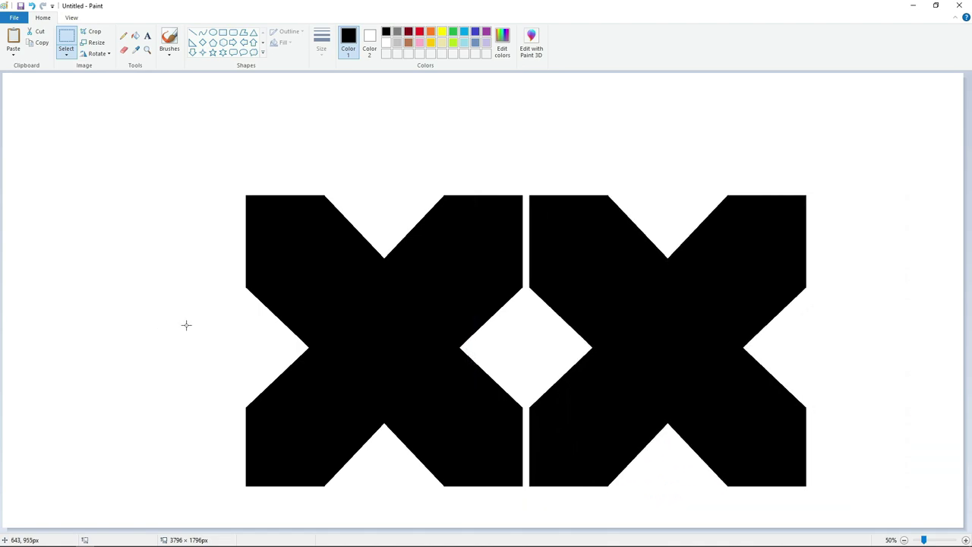
- Close the inner side notch of the duplicate X with a vertical black line flush with its edge, and fill the notch black
left_click(967, 540)
left_click_drag(629, 530, 716, 531)
left_click(193, 33)
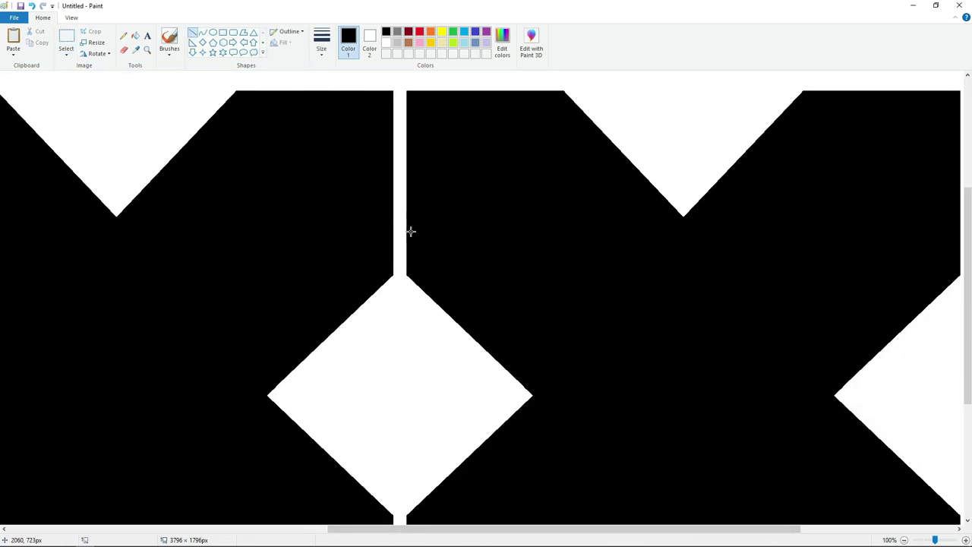
scroll(402, 206, "down", 3)
left_click_drag(438, 157, 436, 164)
left_click_drag(437, 318, 436, 387)
key("Left")
key("Left")
key("Left")
key("Left")
key("Left")
key("Left")
key("Left")
key("Left")
key("Left")
key("Left")
key("Left")
key("Left")
key("Left")
key("Left")
key("Left")
key("Left")
key("Left")
key("Left")
key("Left")
key("Left")
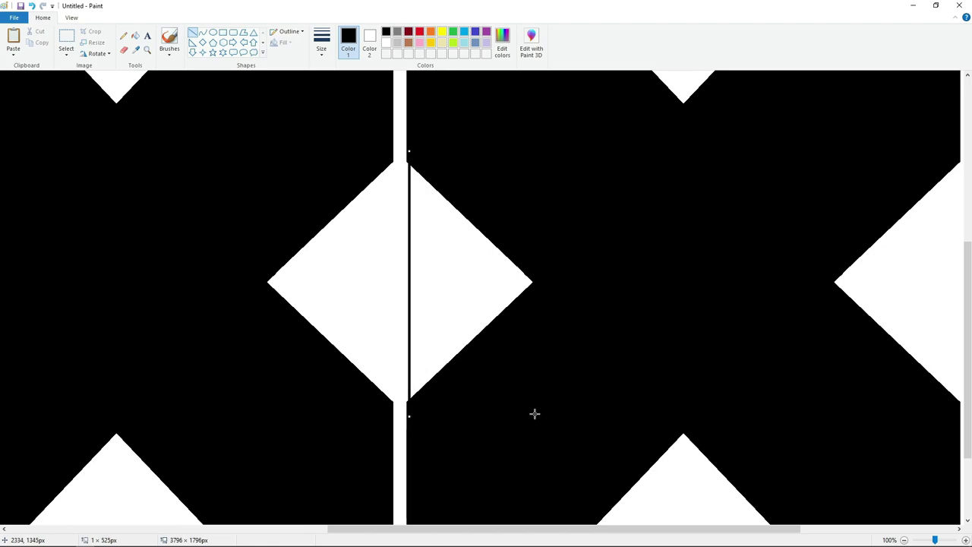
left_click(135, 35)
left_click(447, 252)
- Close the lower notch of the duplicate X with a horizontal black line flush with its bottom edge, and fill the notch black
scroll(588, 469, "down", 2)
scroll(588, 469, "right", 3)
left_click(193, 32)
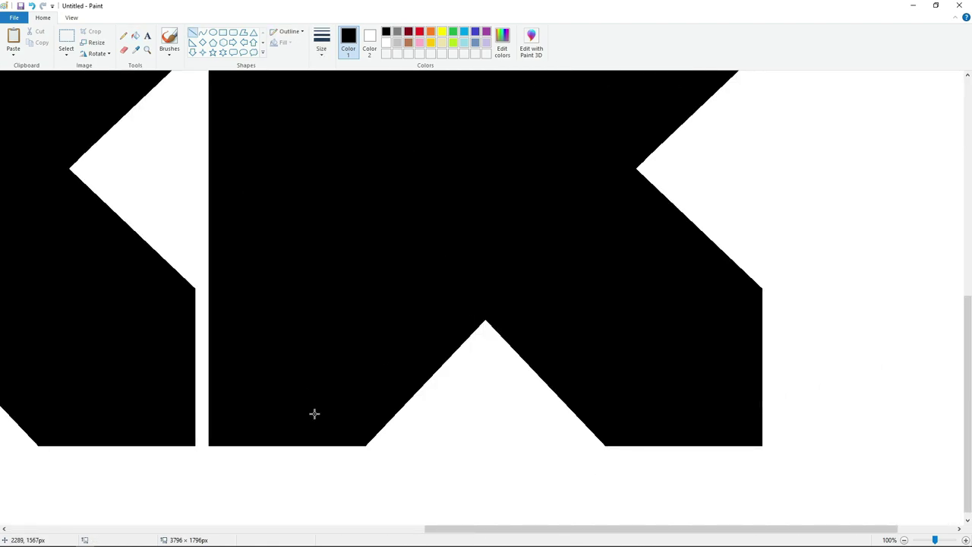
left_click_drag(554, 428, 626, 429)
key("Down")
key("Down")
key("Down")
key("Down")
key("Down")
key("Down")
key("Down")
key("Down")
key("Down")
key("Down")
key("Down")
key("Down")
key("Down")
key("Down")
key("Down")
key("Down")
key("Down")
key("Down")
key("Down")
key("Down")
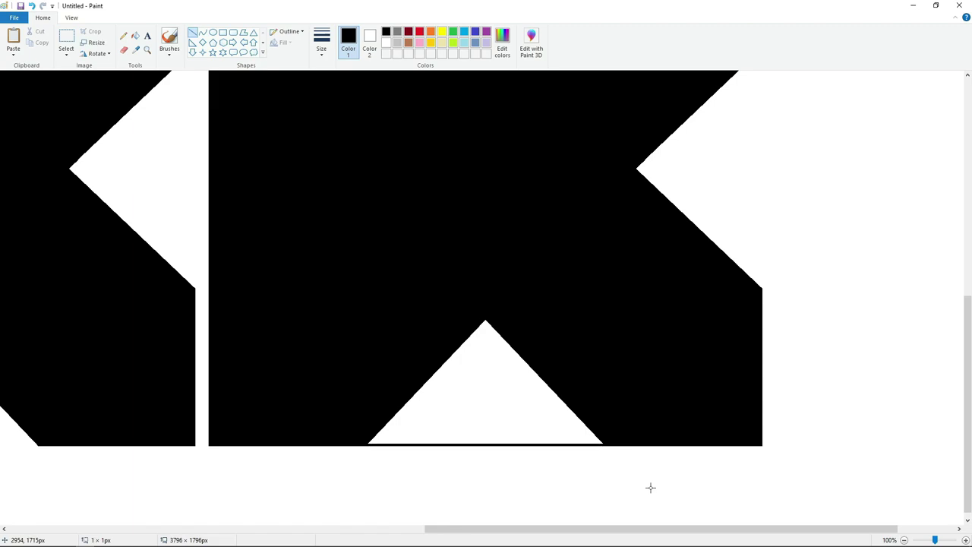
left_click(136, 36)
left_click(490, 395)
- Close the outer side notch of the duplicate X with a vertical black line along its right edge, and fill the notch black
scroll(490, 395, "up", 3)
left_click(192, 34)
scroll(724, 230, "down", 3)
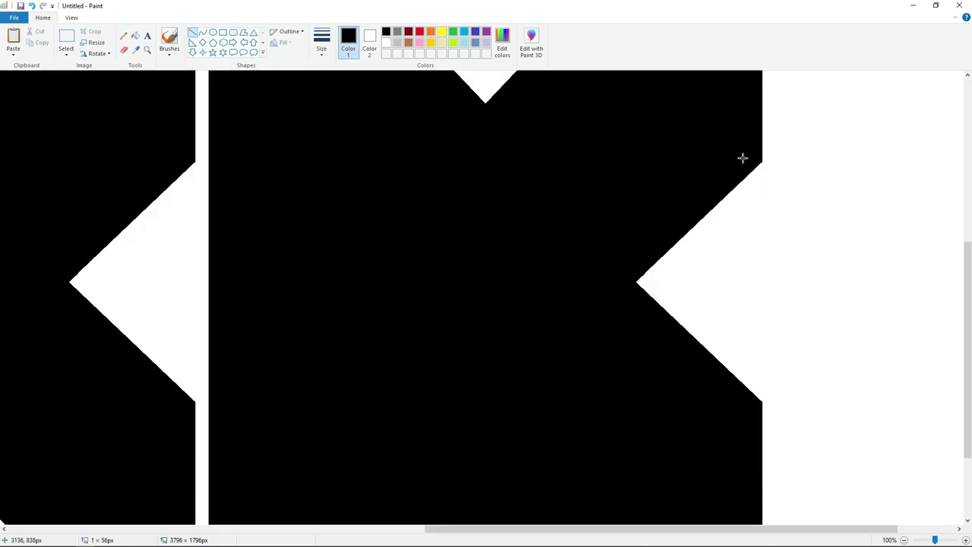
left_click_drag(743, 343, 743, 440)
key("Right")
key("Right")
key("Right")
key("Right")
key("Right")
key("Right")
key("Right")
key("Right")
key("Right")
key("Right")
key("Right")
key("Right")
key("Right")
key("Right")
key("Right")
key("Right")
key("Right")
key("Right")
key("Right")
key("Right")
left_click(447, 288)
left_click(135, 36)
left_click(699, 323)
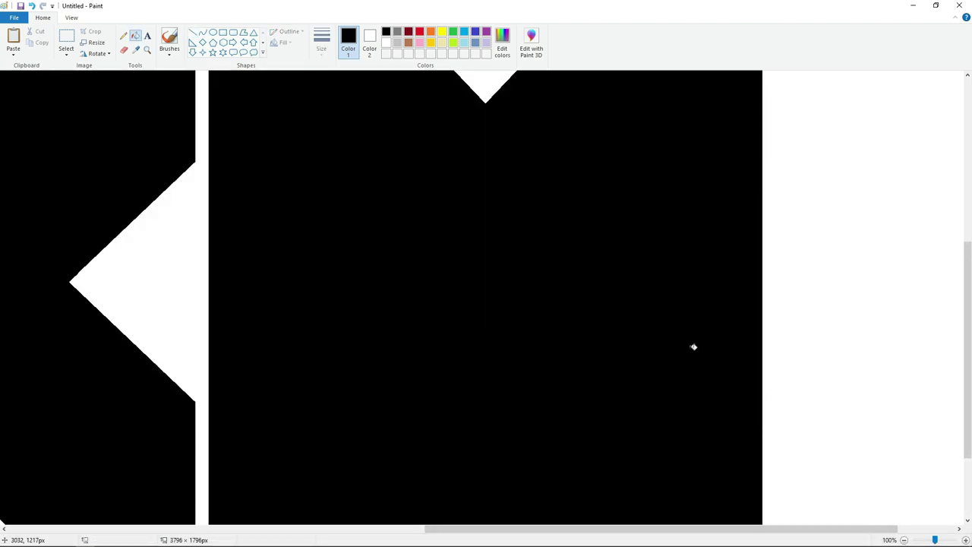
- Close the upper notch of the duplicate X with a horizontal black line level with its top edge, and fill the notch black
scroll(700, 323, "up", 3)
left_click(193, 32)
left_click_drag(358, 206, 606, 205)
left_click(135, 36)
left_click(487, 251)
- Copy the part of the remaining X holding the left slope and tip of its upper notch, and fill the solid block red
left_click(904, 540)
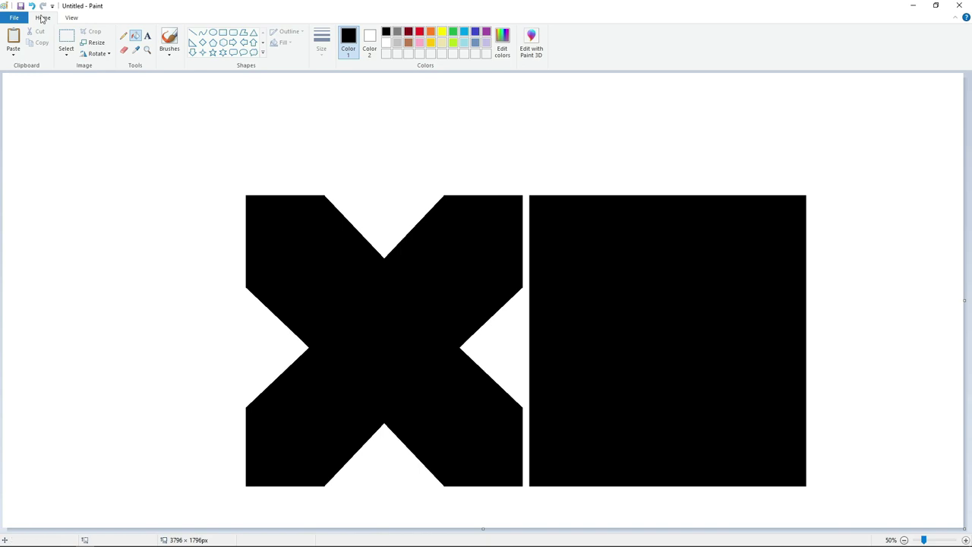
left_click(66, 38)
left_click_drag(400, 297, 400, 297)
left_click(287, 104)
left_click(135, 35)
left_click(422, 33)
left_click(629, 308)
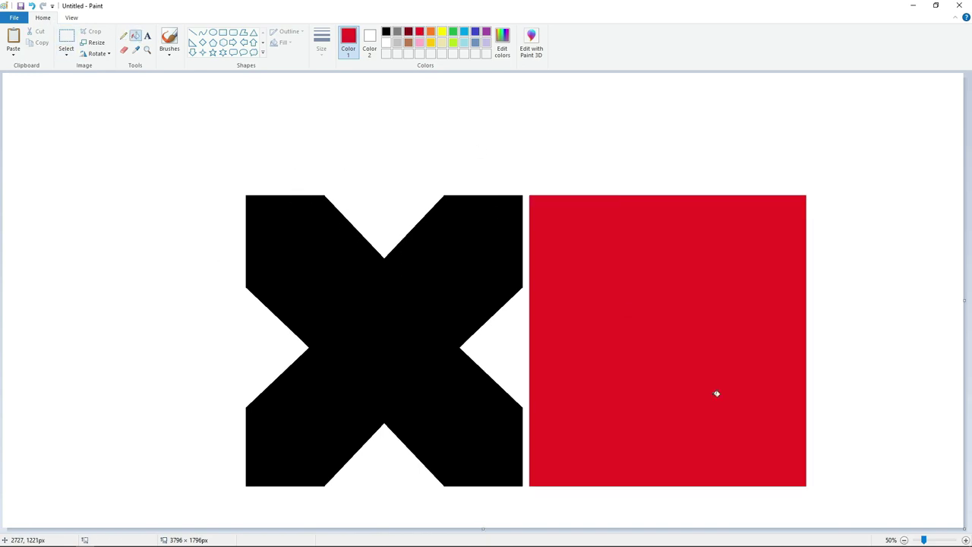
- Paste the copied slope over the red block's upper-right corner, with top edges level and the notch tip on the block's right edge
left_click(966, 540)
left_click_drag(422, 529, 886, 528)
key("ctrl+v")
left_click_drag(123, 209, 581, 373)
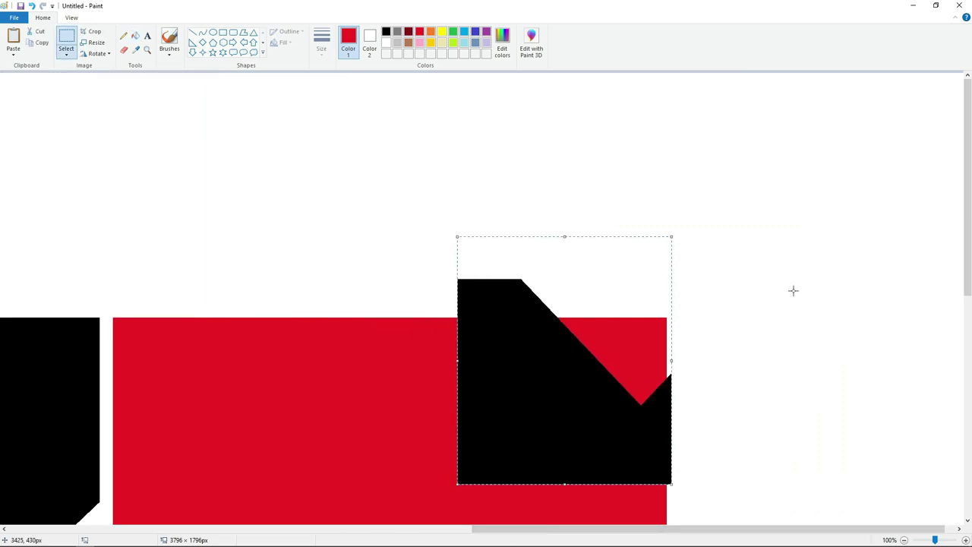
key("Right")
key("Down")
key("Left")
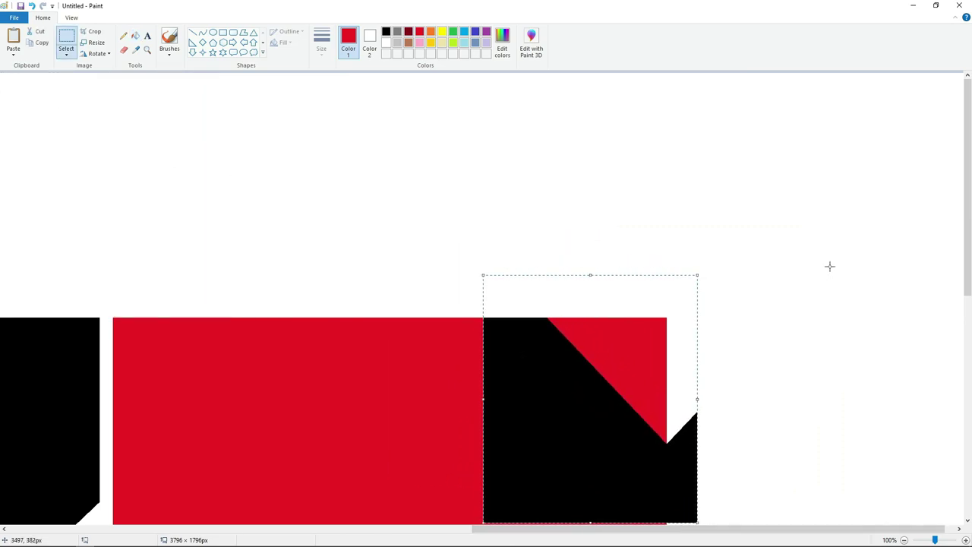
left_click(830, 266)
- Fill the red block black and the red triangle left at its upper-right corner white
scroll(357, 152, "down", 3)
left_click(192, 32)
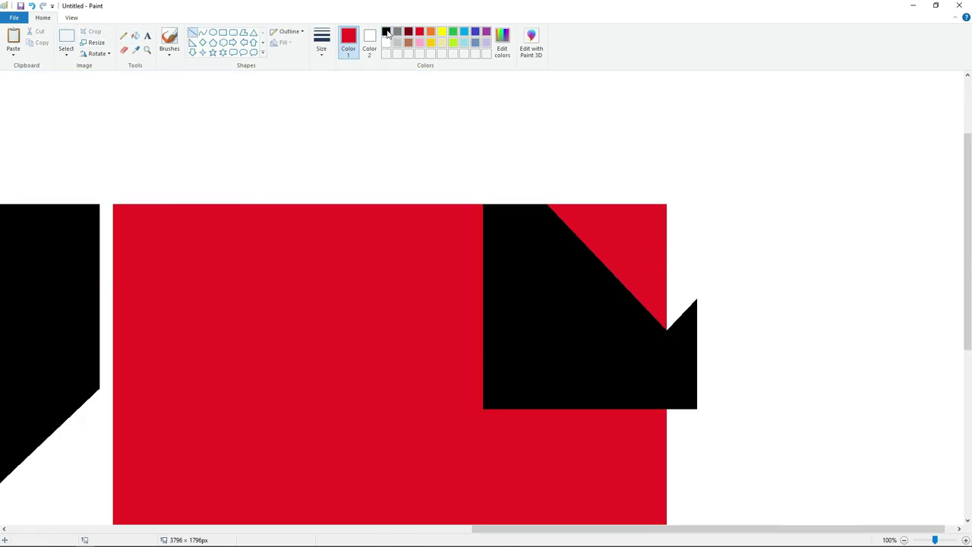
left_click(386, 31)
left_click(135, 36)
left_click(341, 228)
left_click(386, 42)
left_click(627, 243)
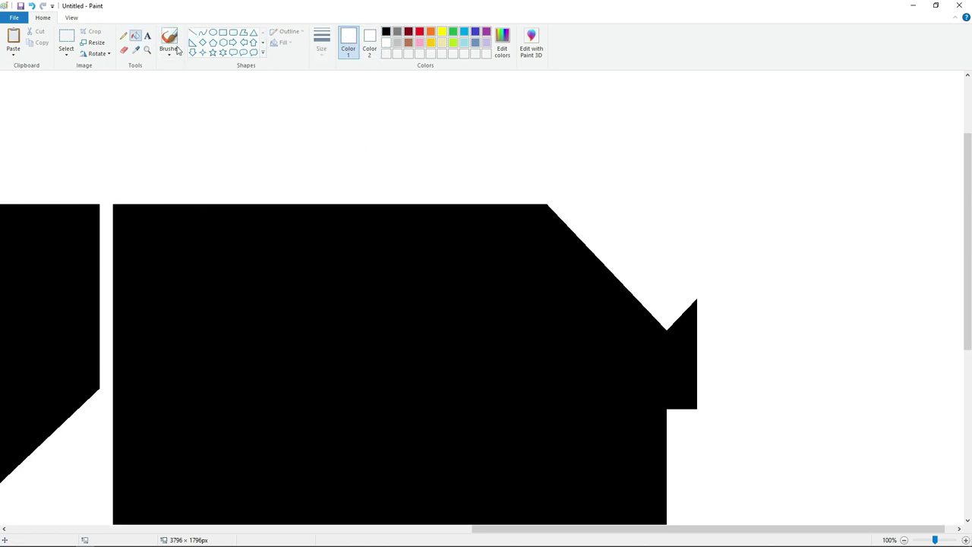
- Separate the piece protruding past the block's right edge with a vertical white line flush with that edge, and fill the piece white
left_click(192, 32)
left_click_drag(649, 382, 649, 446)
key("Right")
key("Right")
key("Right")
key("Right")
key("Right")
key("Right")
key("Right")
key("Right")
key("Right")
key("Right")
key("Right")
key("Right")
key("Left")
key("Left")
key("Left")
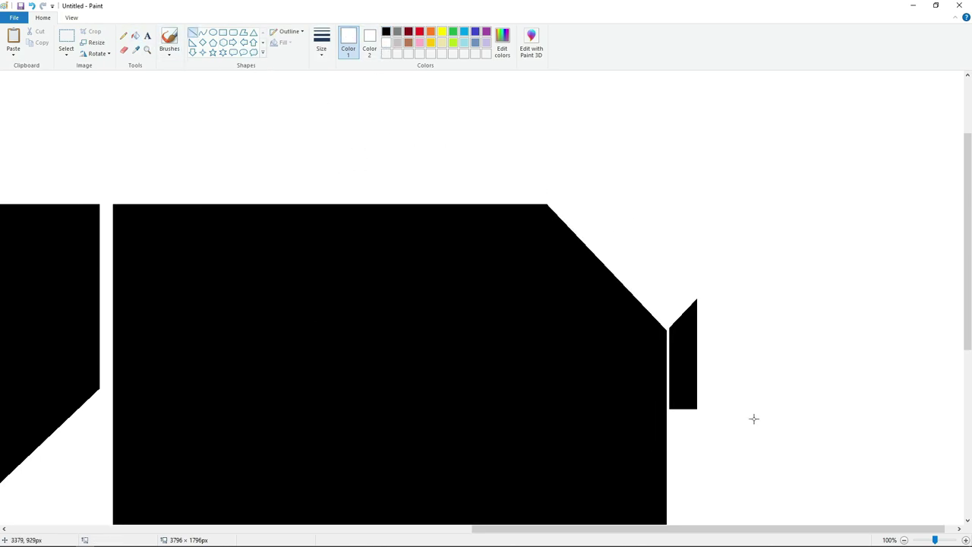
left_click(135, 35)
left_click(689, 344)
- Copy the block's bevelled upper-right corner, and fill the block red
left_click(66, 36)
left_click_drag(438, 151, 805, 472)
key("ctrl+c")
left_click(317, 350)
left_click(135, 35)
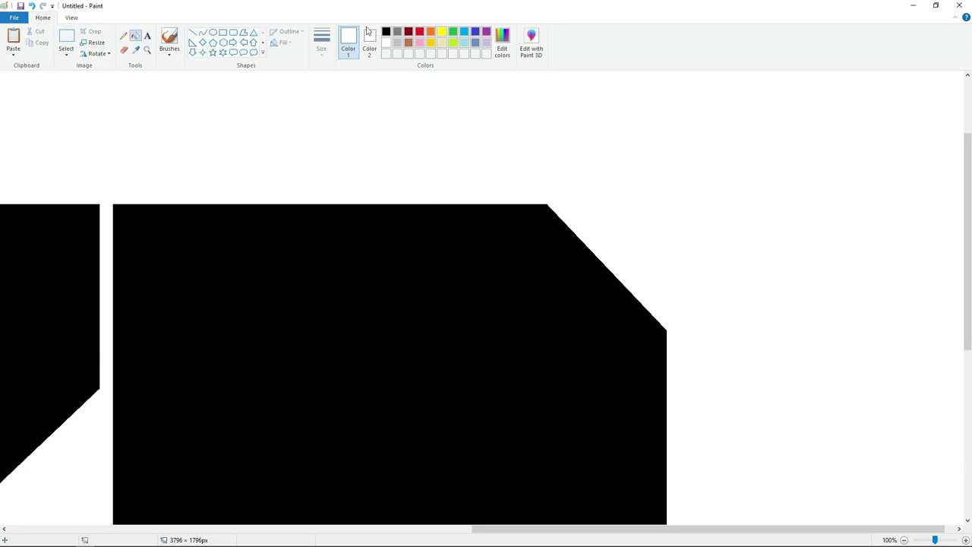
left_click(419, 31)
left_click(403, 257)
- Paste the bevelled corner, flip it vertically, and align it with the red block's lower-right corner
scroll(754, 392, "down", 5)
key("ctrl+v")
left_click_drag(101, 193, 535, 291)
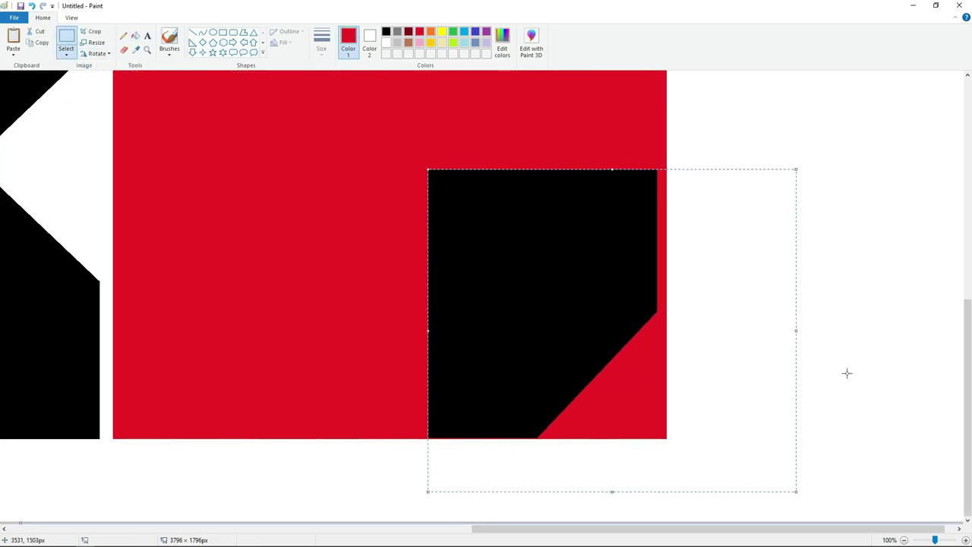
left_click(881, 370)
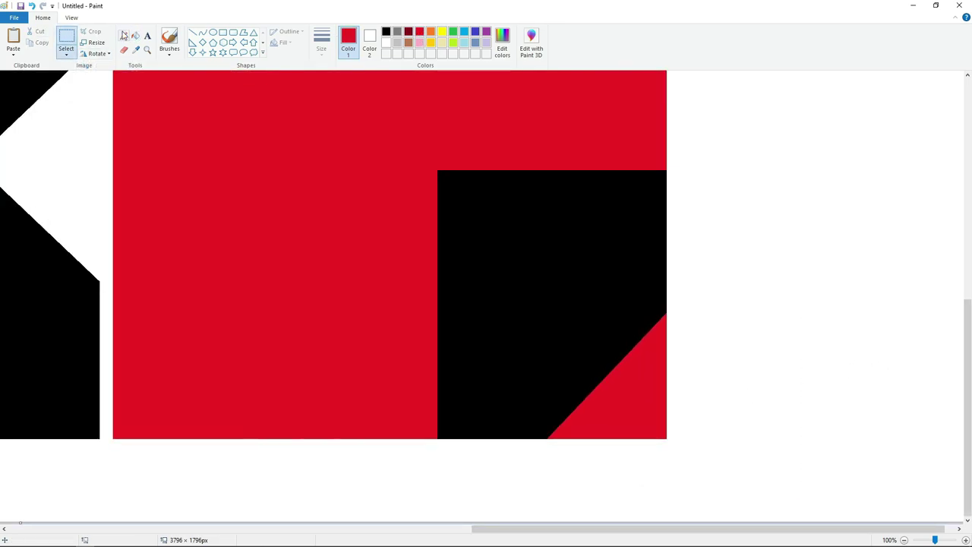
- Fill the red block black and the red triangle left at its lower-right corner white
left_click(135, 36)
left_click(386, 31)
left_click(395, 152)
left_click(386, 43)
left_click(612, 421)
left_click(904, 540)
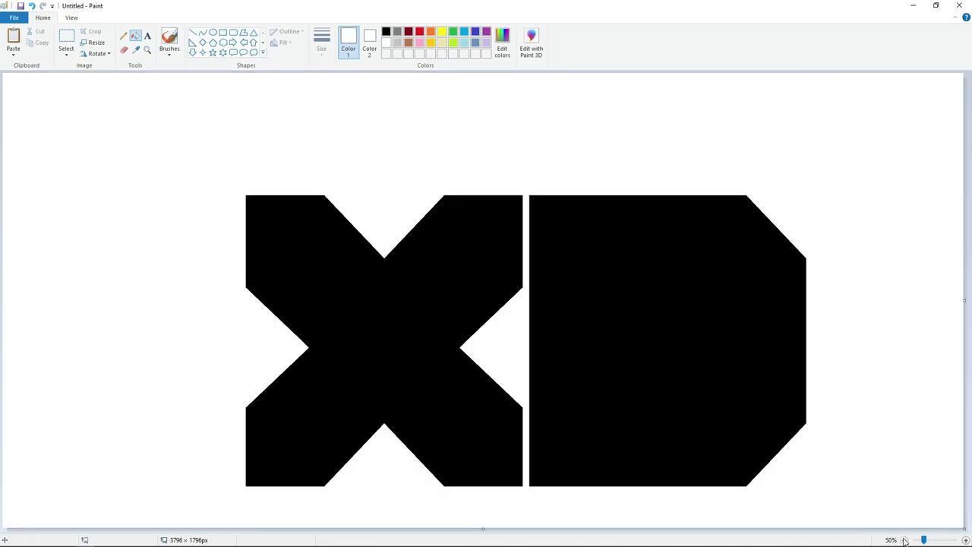
- Add the black text "Disney" above the X in the Waltograph font at size 200
left_click(386, 32)
left_click(168, 207)
left_click(73, 50)
type("200")
key("Return")
left_click(122, 35)
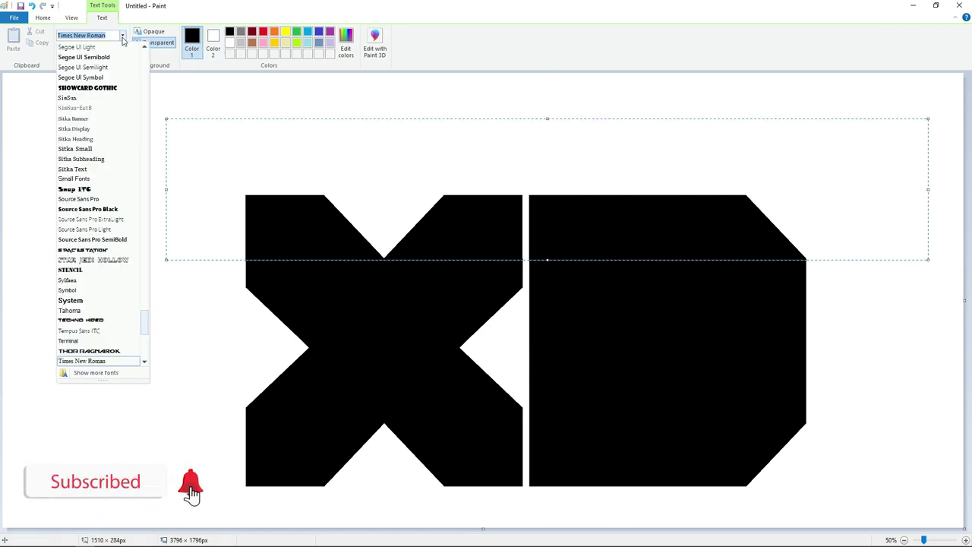
scroll(89, 258, "down", 5)
left_click(89, 258)
type("Disney")
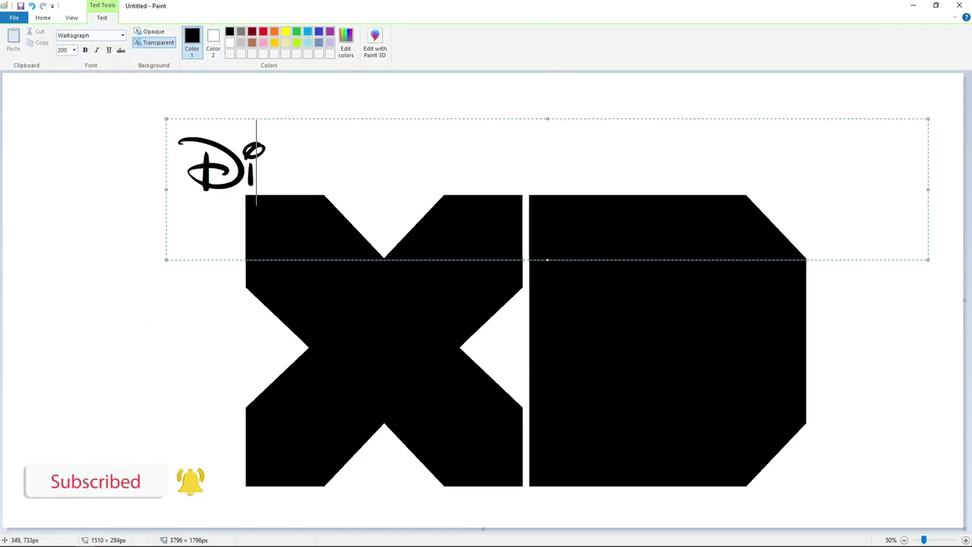
- Extend the text box upward, bring its left side in closer to the X's left edge, and set the "Disney" text size to 220
left_click_drag(548, 118, 548, 107)
left_click_drag(166, 189, 221, 188)
key("ctrl+a")
left_click(75, 50)
type("220")
key("Return")
left_click(492, 155)
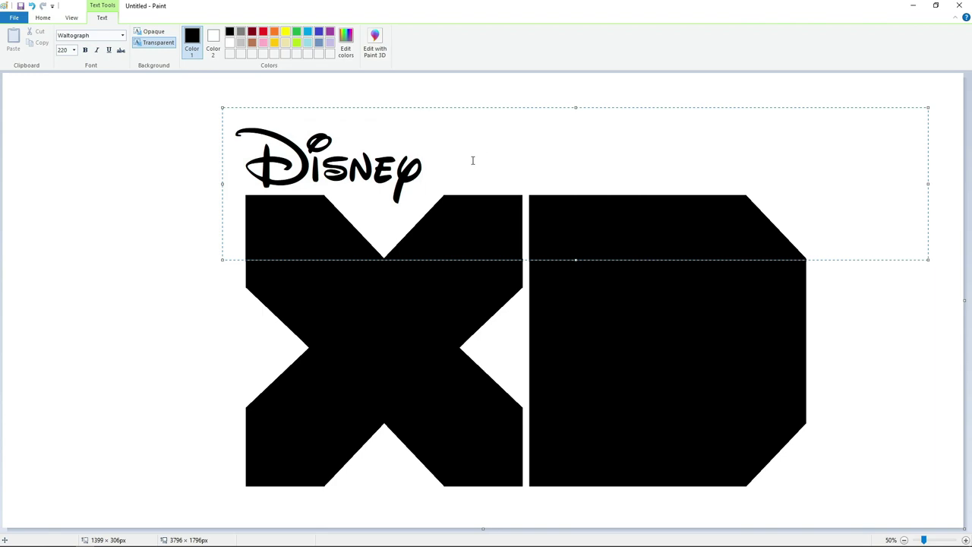
- Extend the text box slightly outward and upward, and set the "Disney" text size to 250
left_click_drag(222, 184, 215, 183)
left_click_drag(572, 108, 572, 103)
key("ctrl+a")
left_click(75, 50)
key("Return")
left_click(515, 162)
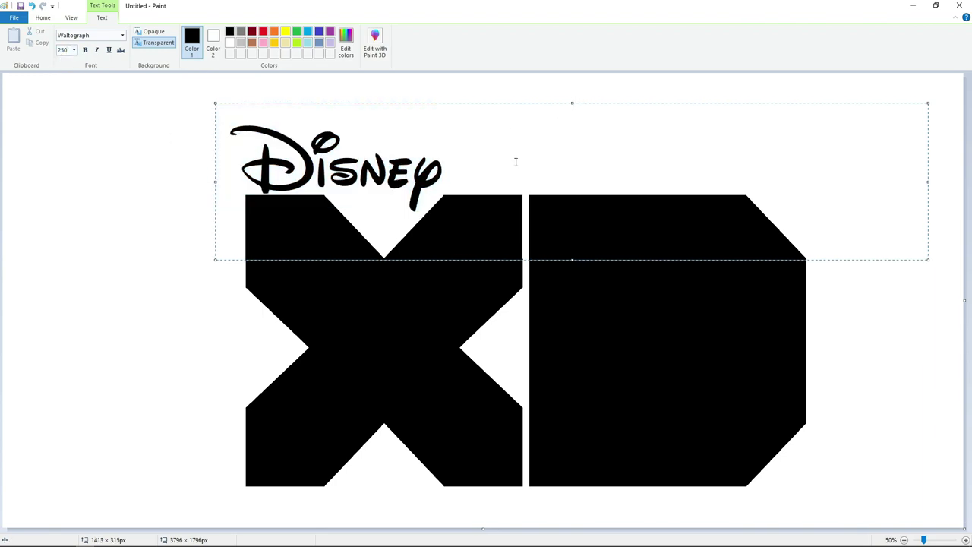
- Set the "Disney" text size to 240, raise the text box's upper edge, and shift its left side closer to the X's left edge
key("ctrl+a")
left_click(73, 51)
type("240")
key("Return")
left_click(378, 144)
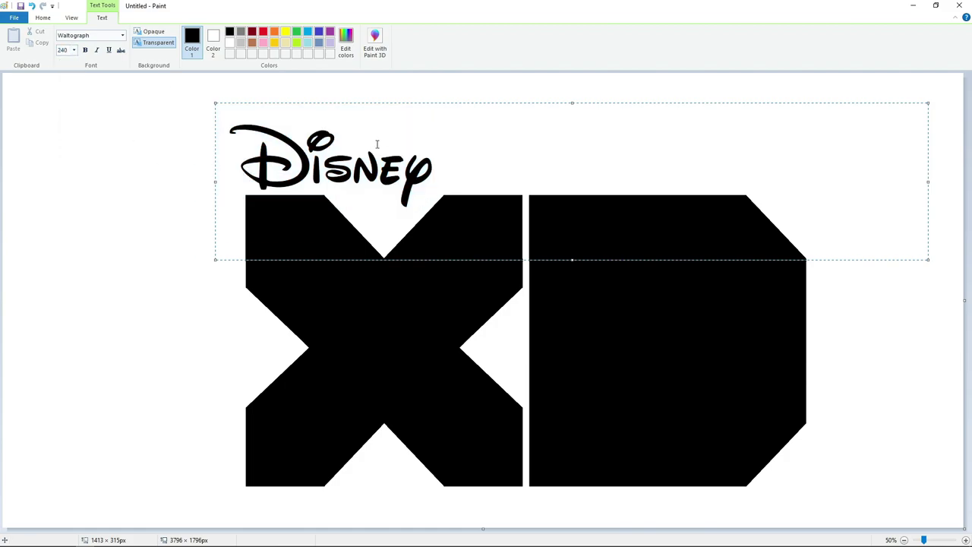
left_click_drag(573, 104, 573, 98)
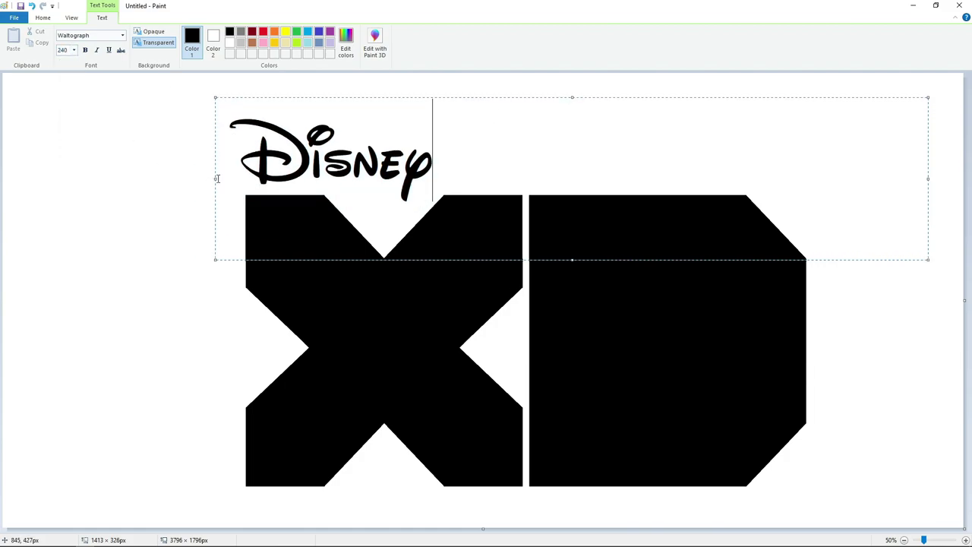
left_click_drag(214, 178, 221, 179)
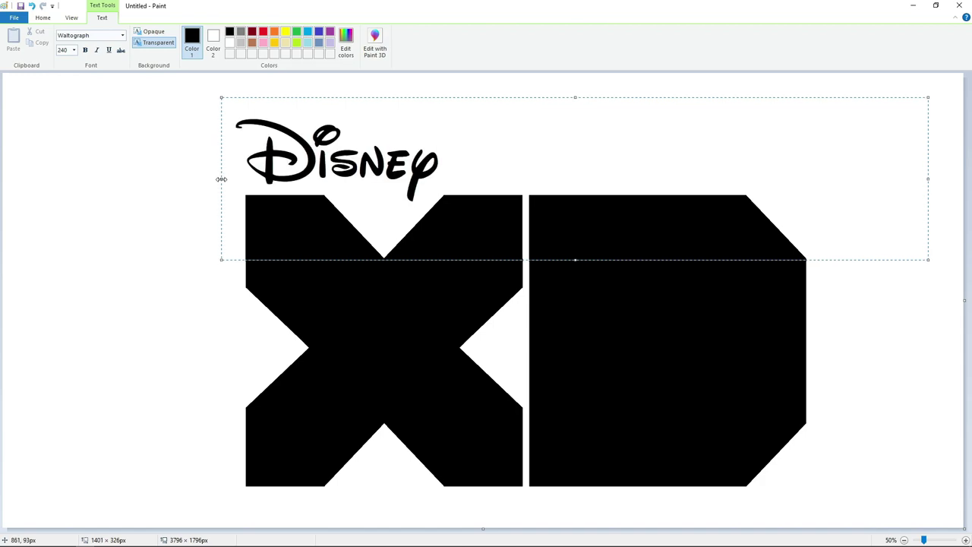
- Set the "Disney" text size to 245, raise the text box slightly, and commit the text to the canvas
key("ctrl+a")
left_click(74, 50)
left_click(524, 140)
left_click_drag(576, 96, 575, 95)
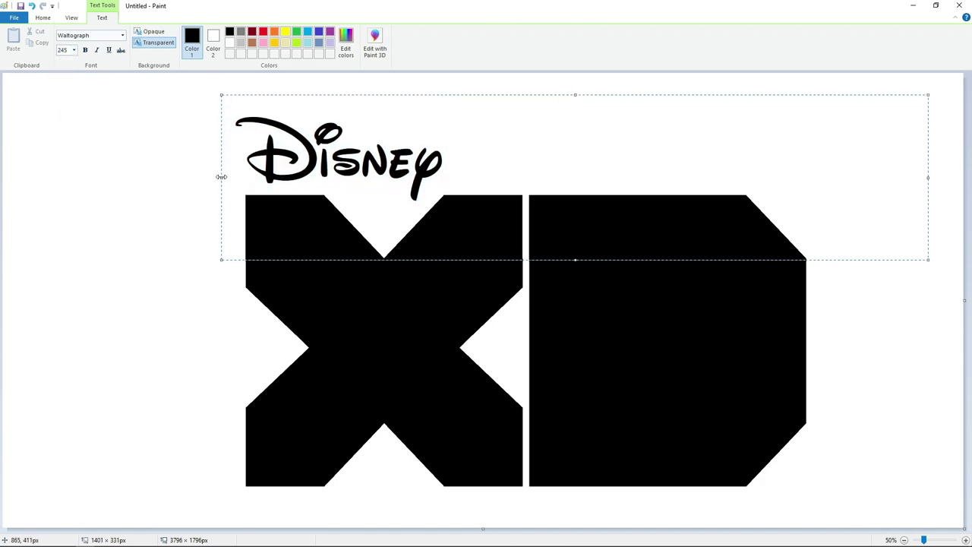
left_click(109, 156)
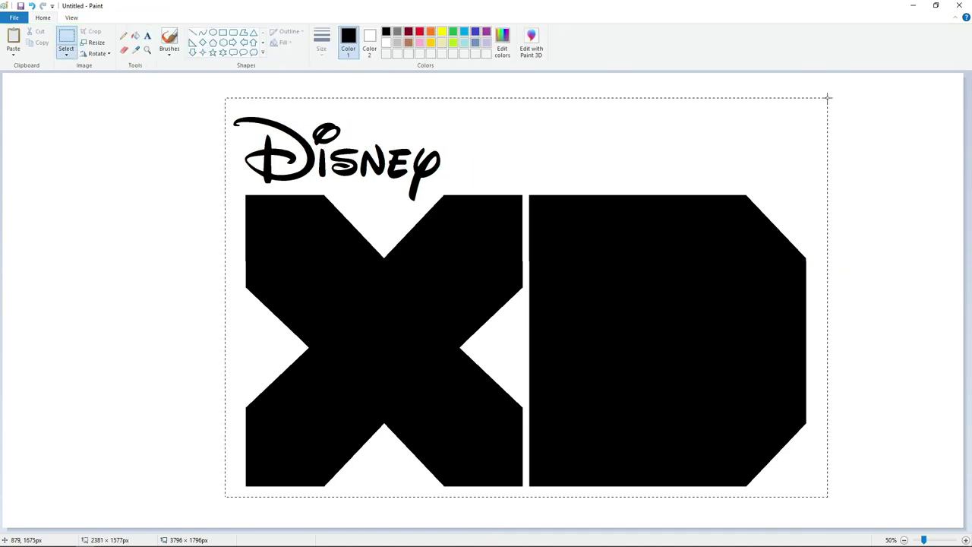
- Copy the complete Disney XD logo, and cover the original with a solid white rectangle
left_click_drag(828, 97, 828, 97)
left_click(532, 85)
left_click(123, 36)
left_click(324, 50)
left_click(342, 134)
left_click(222, 32)
left_click(386, 43)
left_click(284, 41)
left_click(300, 78)
left_click_drag(184, 89, 864, 504)
- Paste the copied logo and nudge it until it sits centred on the canvas
key("ctrl+v")
left_click_drag(233, 269, 416, 324)
key("Left")
key("Left")
key("Left")
key("Left")
key("Left")
key("Left")
key("Left")
key("Left")
key("Left")
key("Left")
key("Left")
key("Left")
key("Left")
key("Left")
key("Left")
key("Left")
key("Left")
key("Left")
key("Left")
key("Left")
key("Right")
key("Right")
key("Up")
key("Up")
key("Up")
key("Up")
key("Up")
key("Up")
key("Up")
key("Up")
key("Up")
key("Up")
key("Up")
key("Up")
key("Up")
key("Up")
key("Up")
key("Up")
key("Up")
key("Up")
key("Up")
key("Up")
key("Up")
key("Up")
left_click(128, 50)
left_click(322, 44)
left_click(344, 136)
- Mix a custom bright green as the primary colour, starting from the palette's green
left_click(454, 42)
left_click(502, 46)
left_click(516, 227)
left_click_drag(593, 263, 593, 265)
left_click(397, 345)
- Fill the "Disney" letters, the X, and the D with the custom bright green
left_click(135, 37)
left_click(268, 149)
left_click(282, 125)
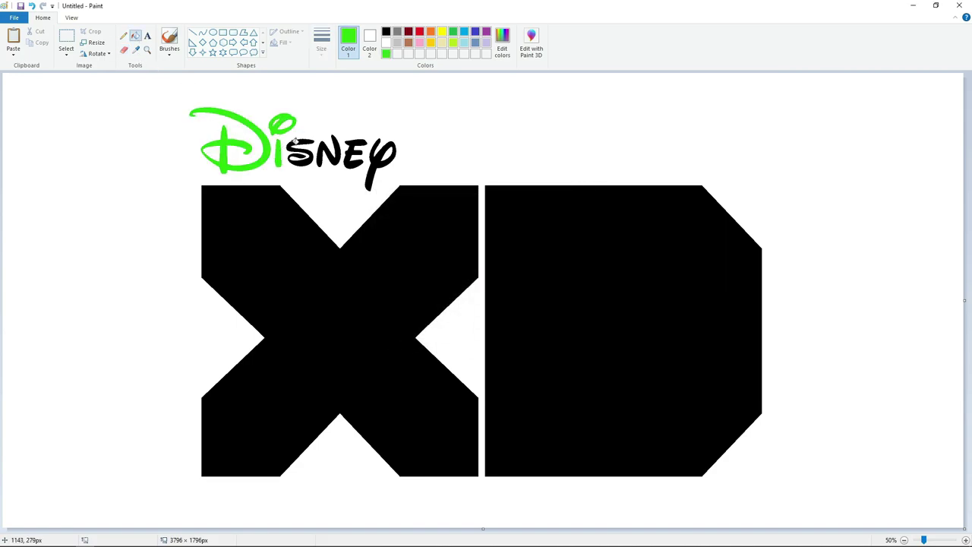
left_click(302, 156)
left_click(326, 155)
left_click(353, 160)
left_click(374, 163)
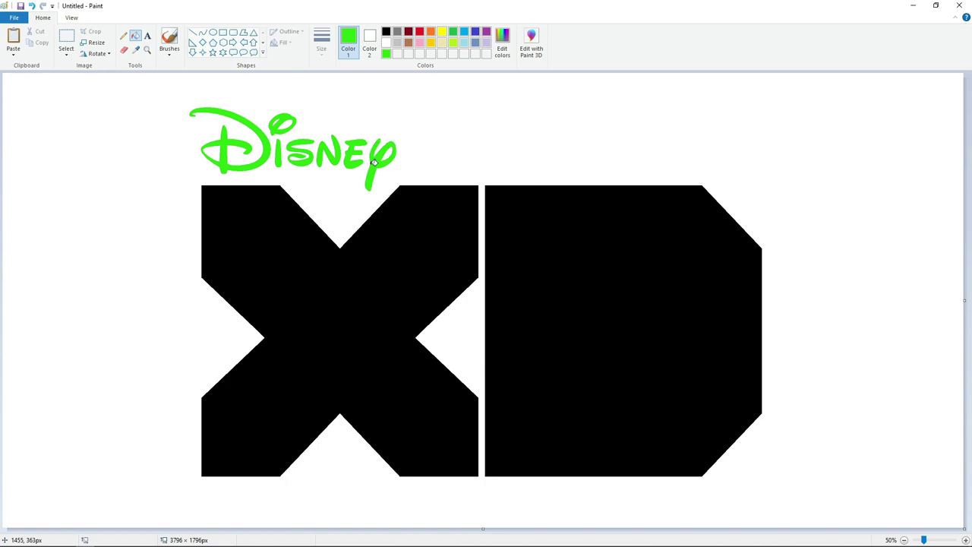
left_click(471, 247)
left_click(495, 213)
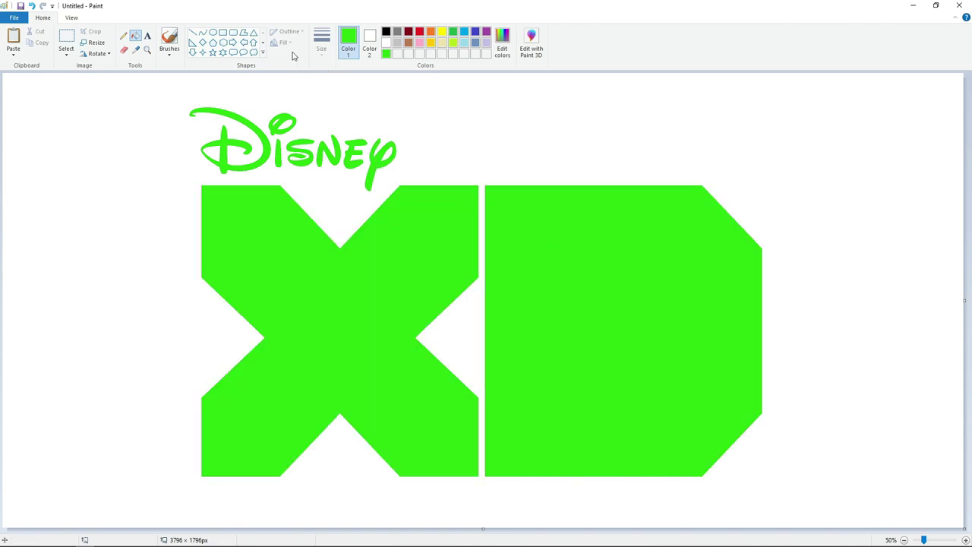